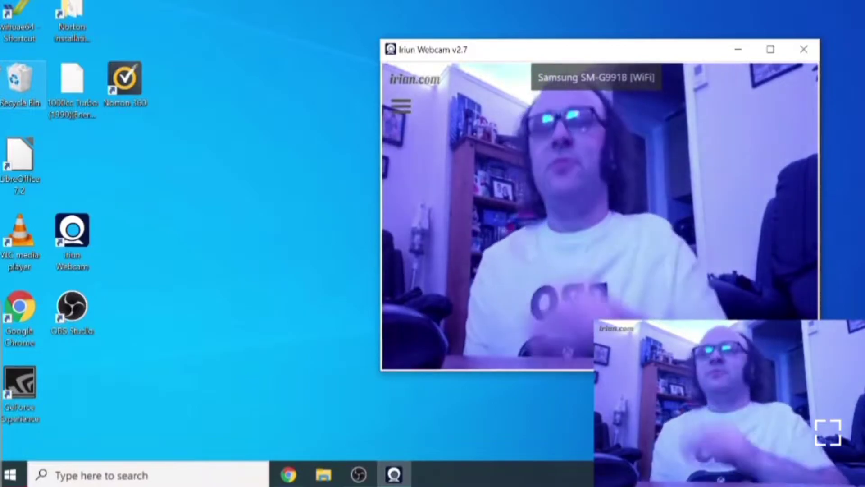
Launch WinUAE from its desktop shortcut and dismiss the startup message about system ROMs.
click(241, 23)
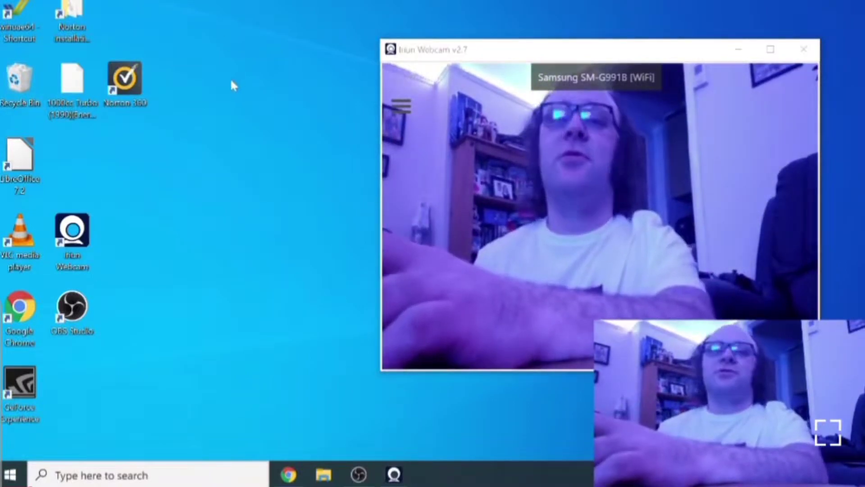
double_click(25, 10)
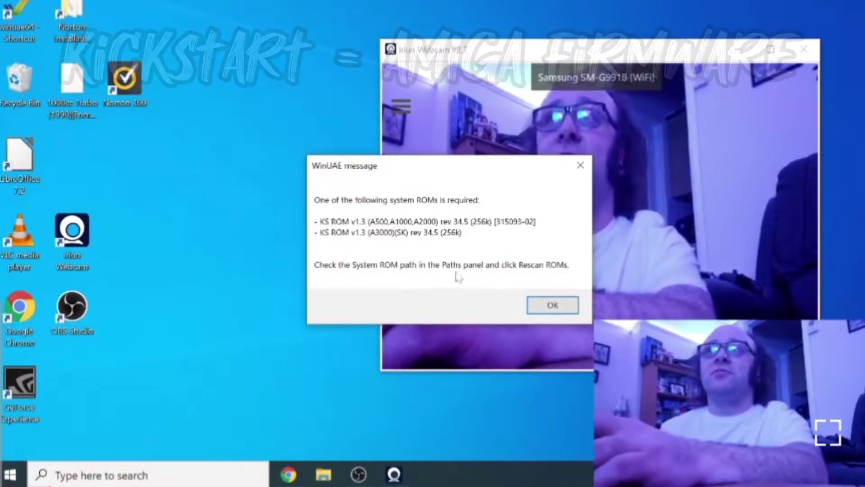
click(530, 305)
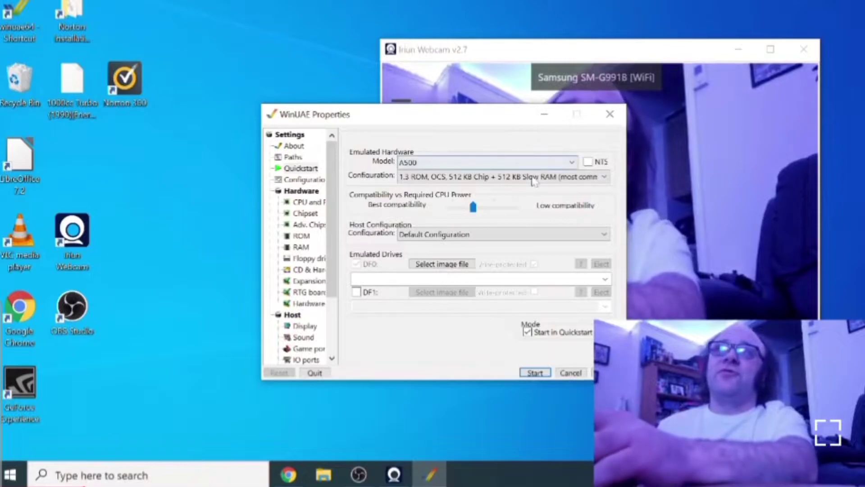
Choose the 1.3 ROM, OCS, 512 KB Chip + 512 KB Slow RAM configuration and keep A500 as the emulated model.
click(534, 181)
click(534, 182)
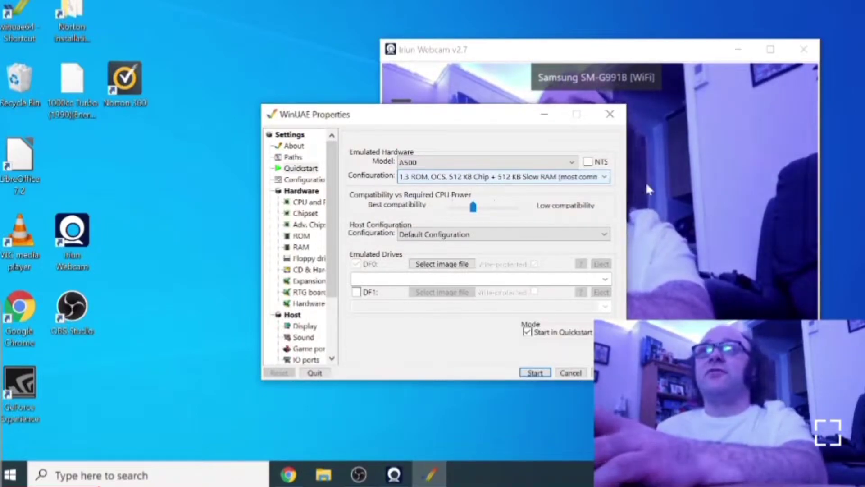
mouse_move(562, 182)
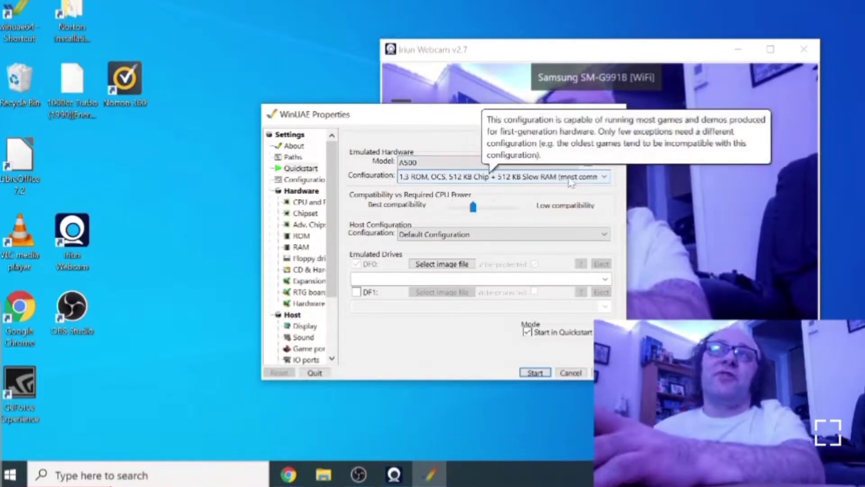
click(585, 178)
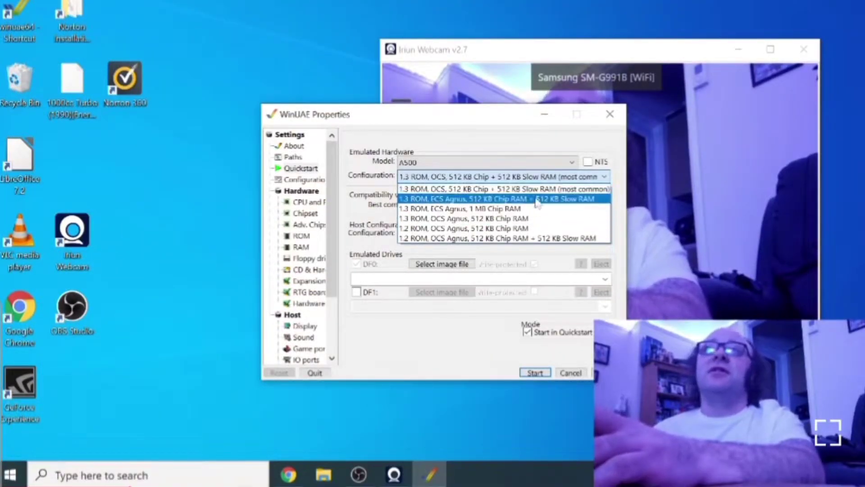
click(554, 189)
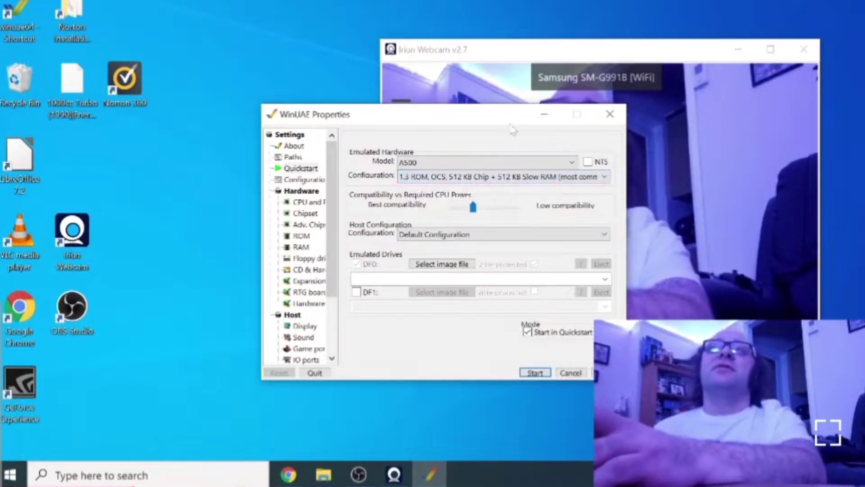
drag(513, 130, 488, 140)
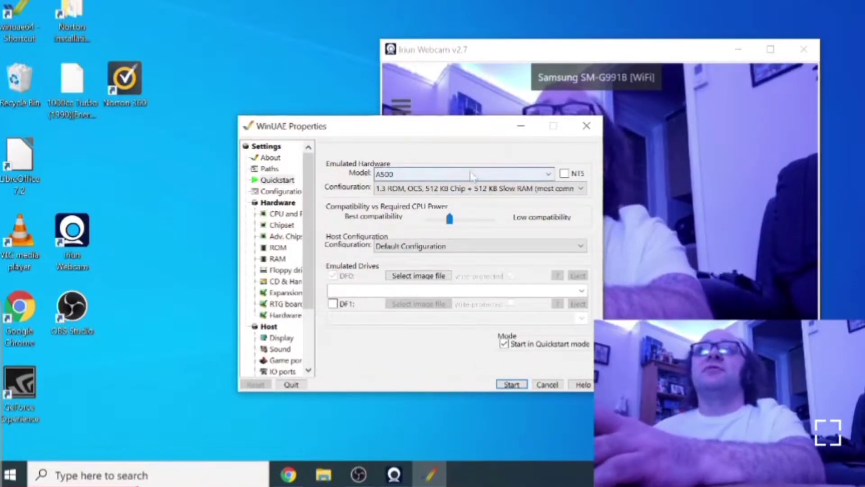
click(523, 174)
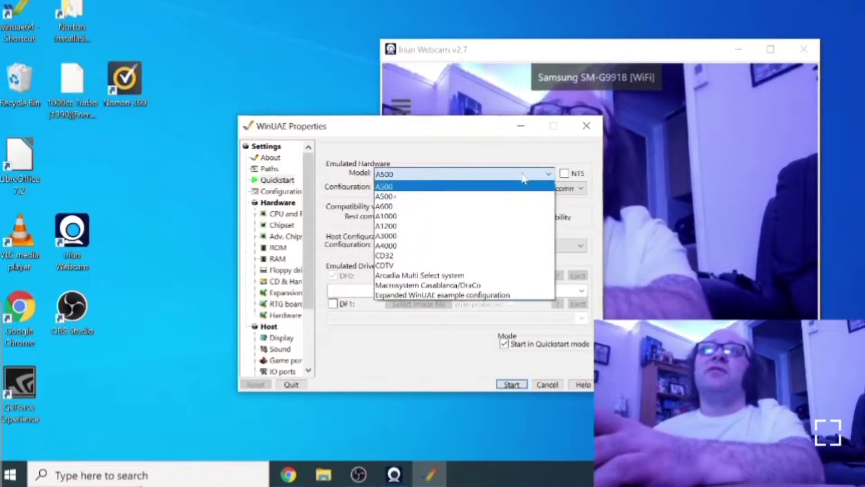
click(522, 174)
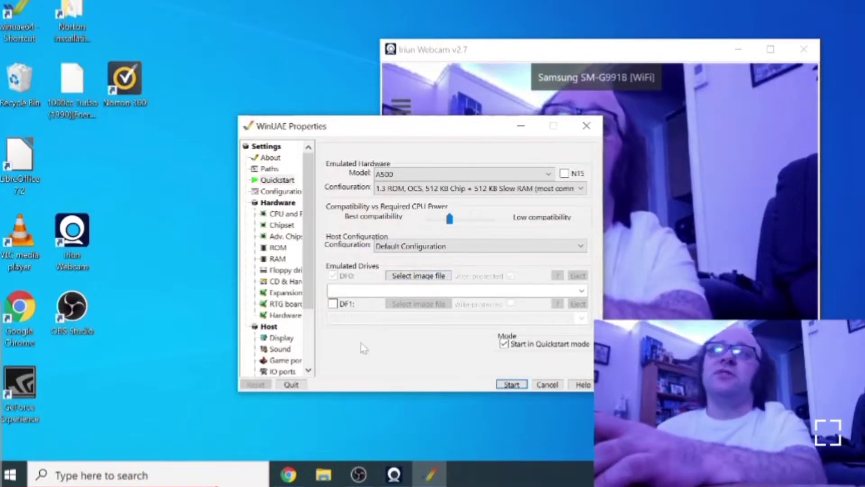
Load the 1000cc Turbo (1990) ADF disk image from the Desktop into floppy drive DF0, leaving DF1 disabled.
click(333, 306)
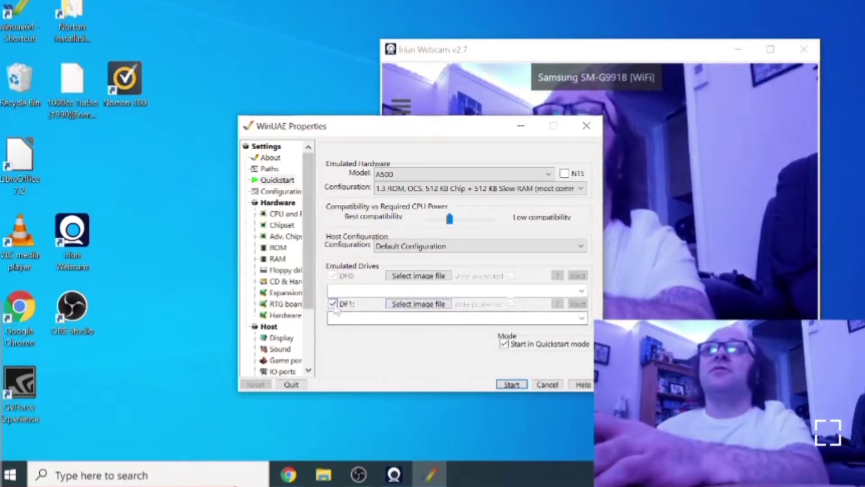
click(333, 304)
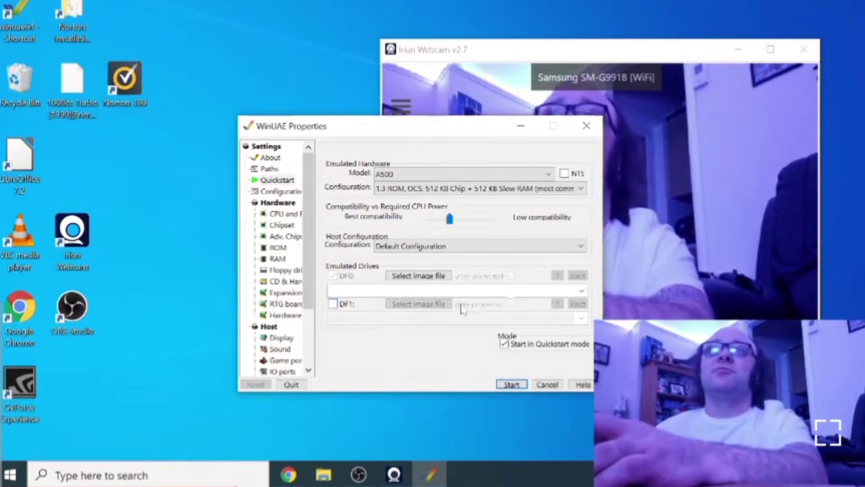
click(445, 276)
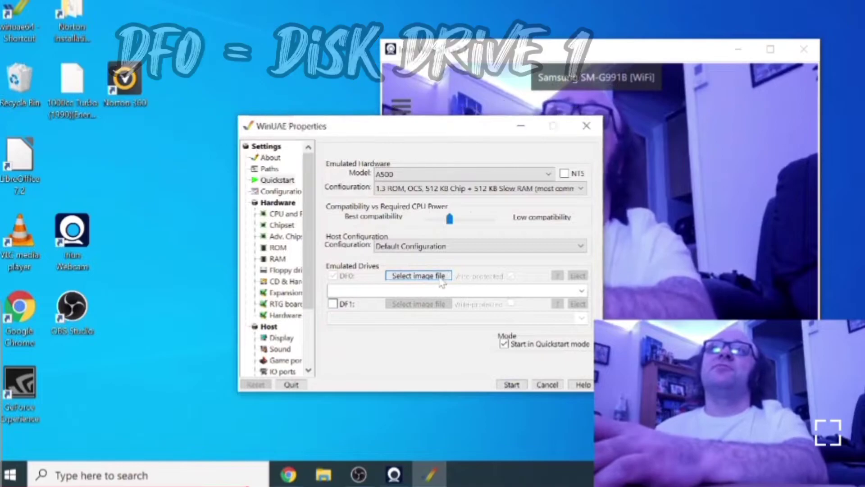
click(298, 184)
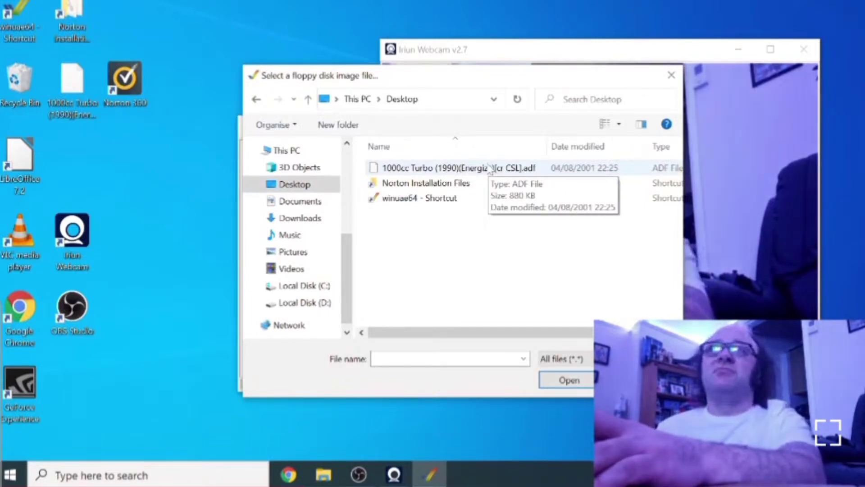
double_click(490, 168)
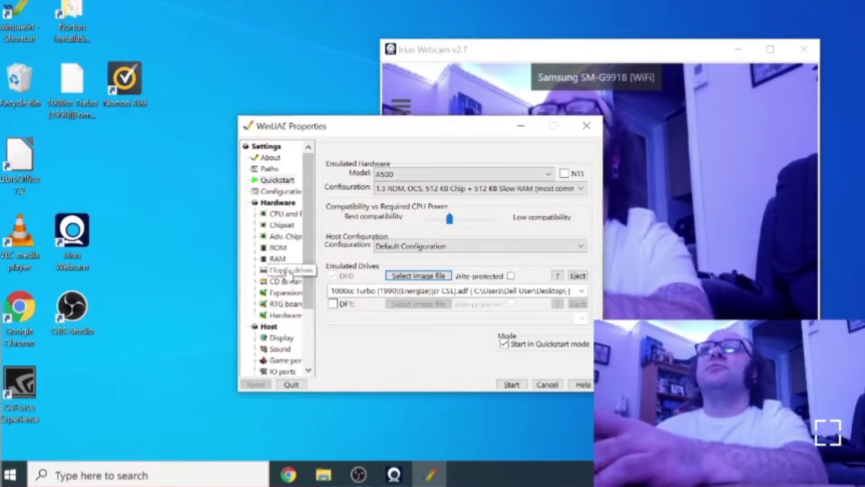
Review the floppy drive settings and the disk image chooser for DF0 without changing the loaded image.
click(288, 270)
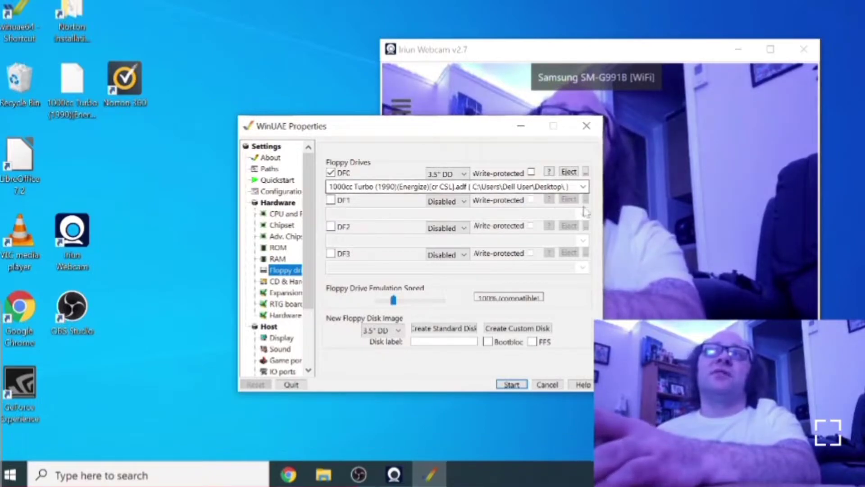
click(585, 171)
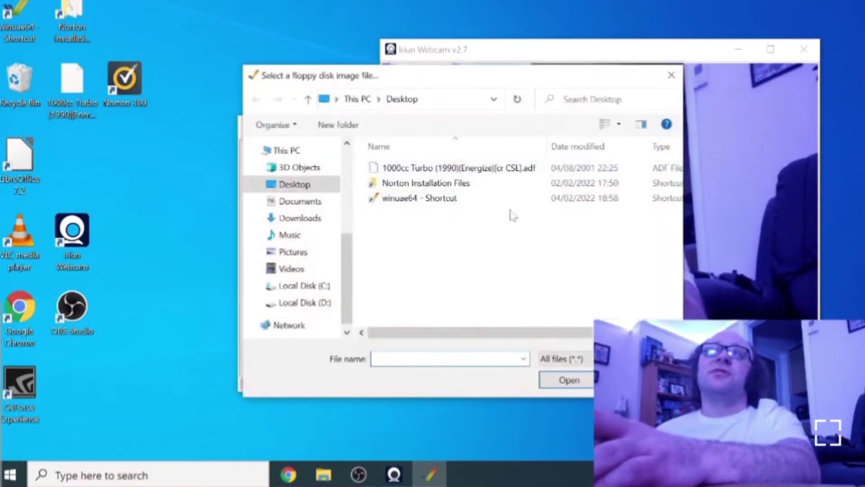
click(671, 74)
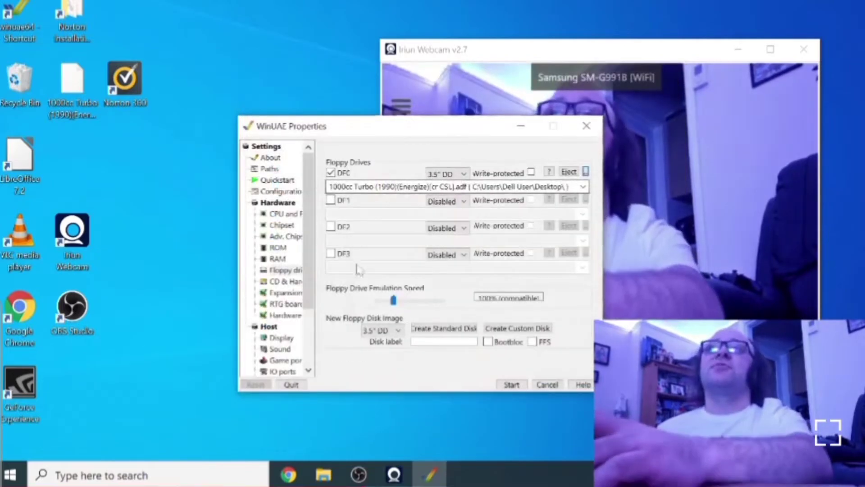
scroll(270, 284, down, 3)
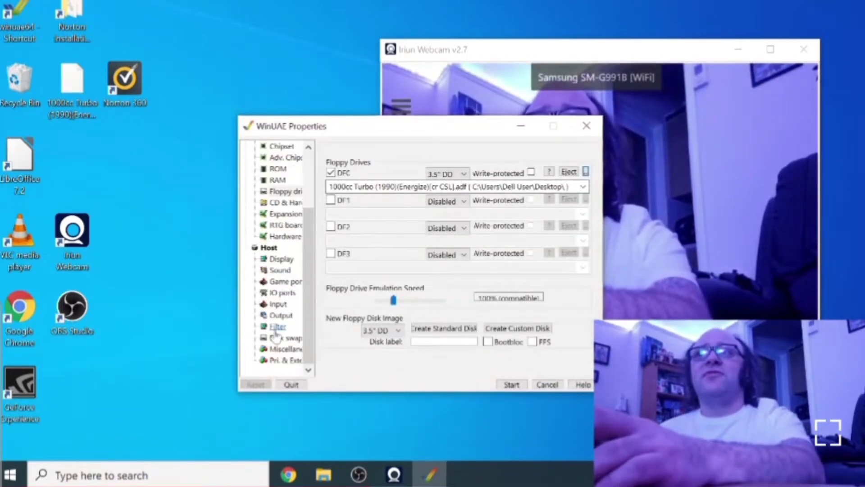
scroll(270, 334, up, 3)
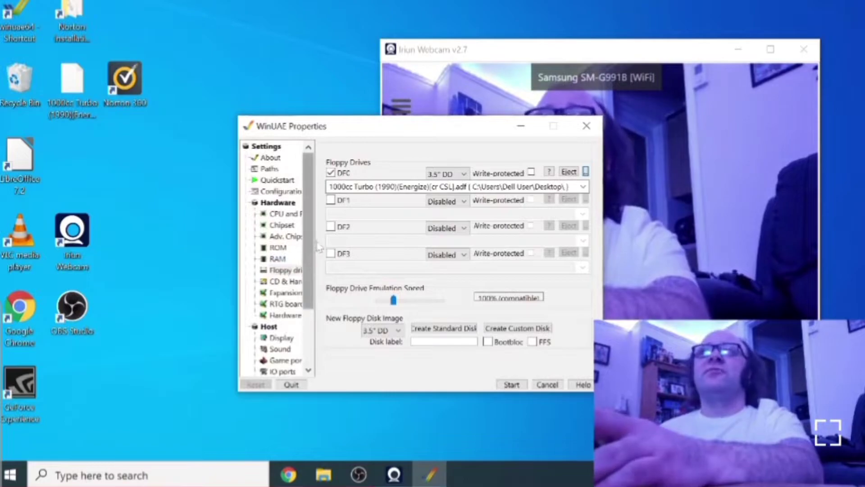
Examine the emulated hardware's CPU and FPU, RAM, and CD and hard drive settings.
click(288, 215)
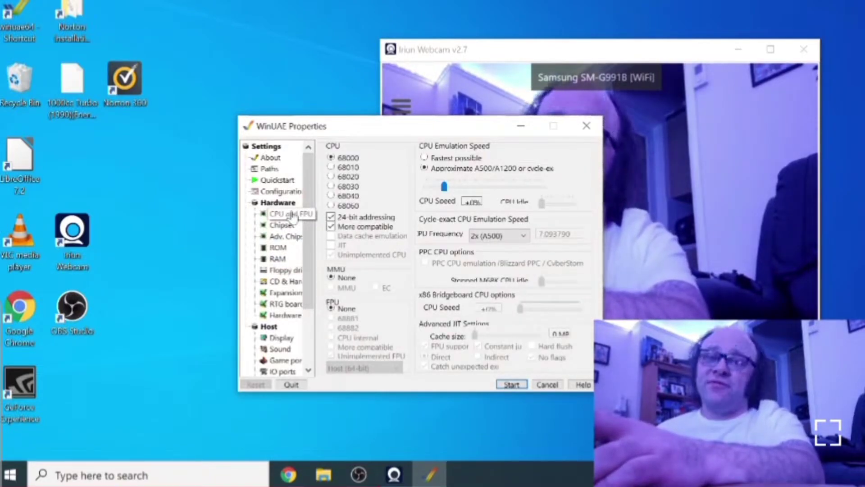
click(289, 214)
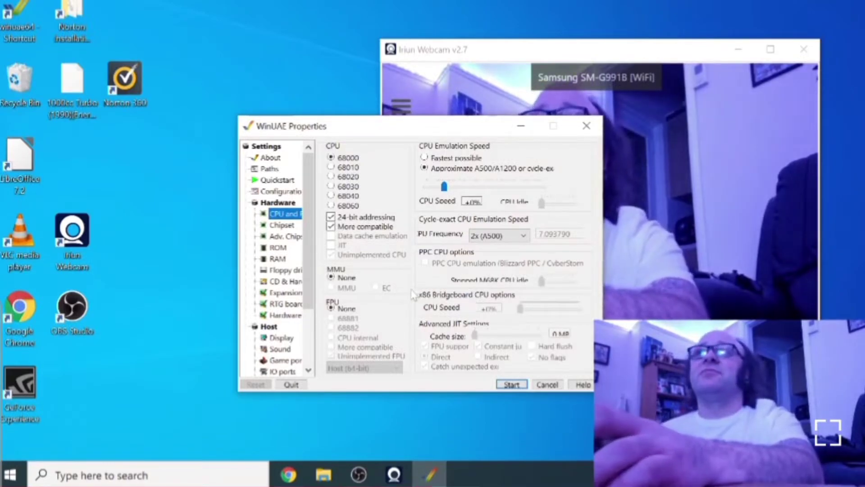
click(277, 261)
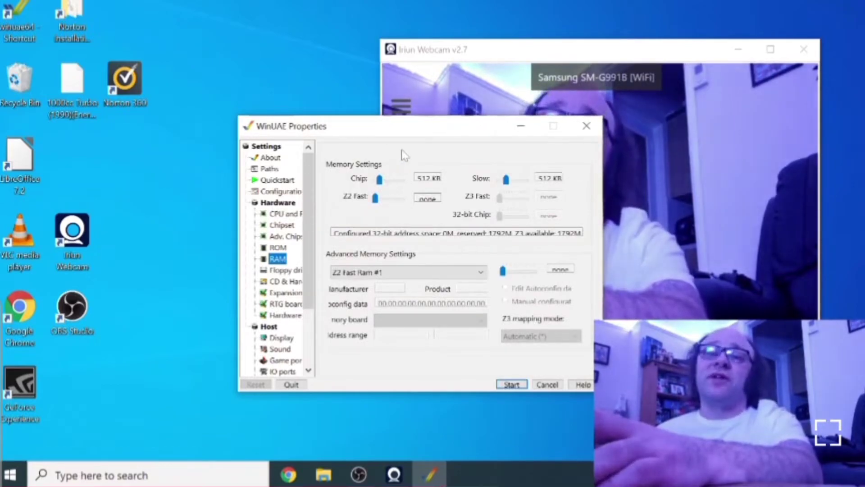
drag(398, 136, 312, 141)
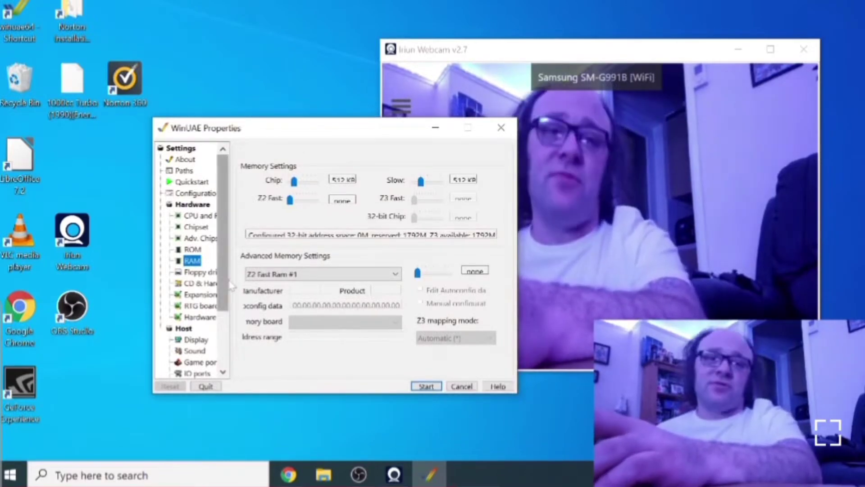
click(195, 272)
click(202, 284)
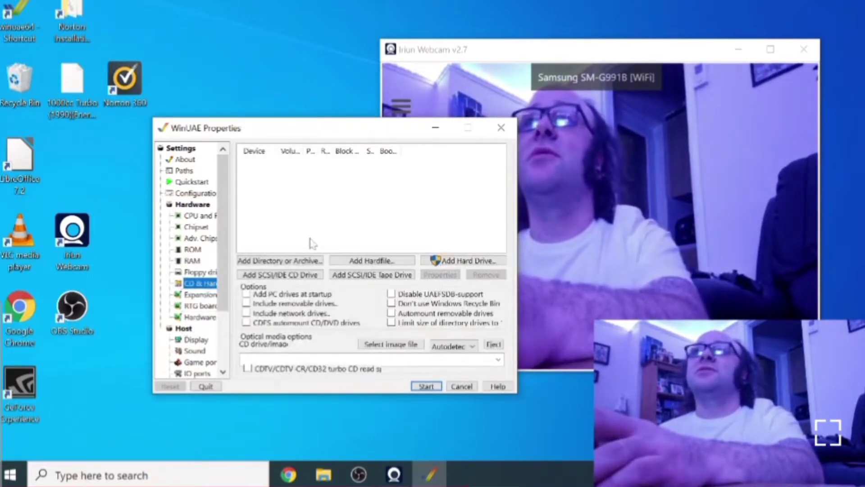
drag(291, 130, 269, 112)
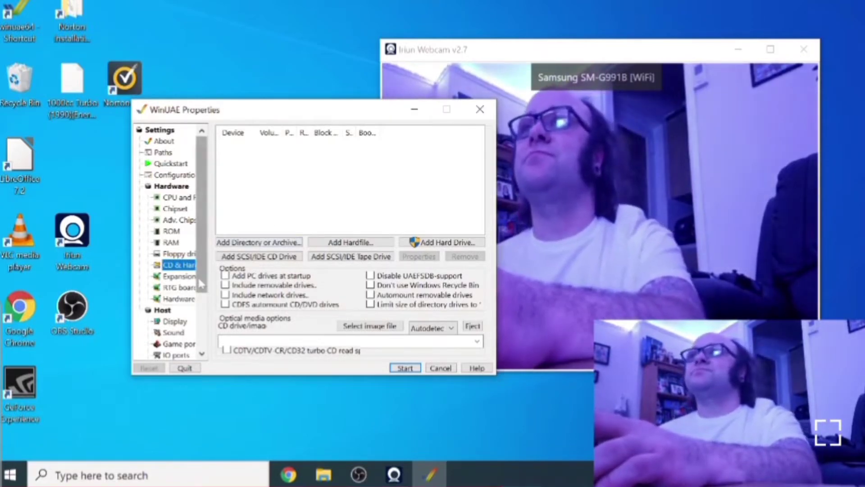
Set the display's fullscreen resolution to 1280x1024 and the native screen mode to Fullscreen.
drag(201, 215, 202, 263)
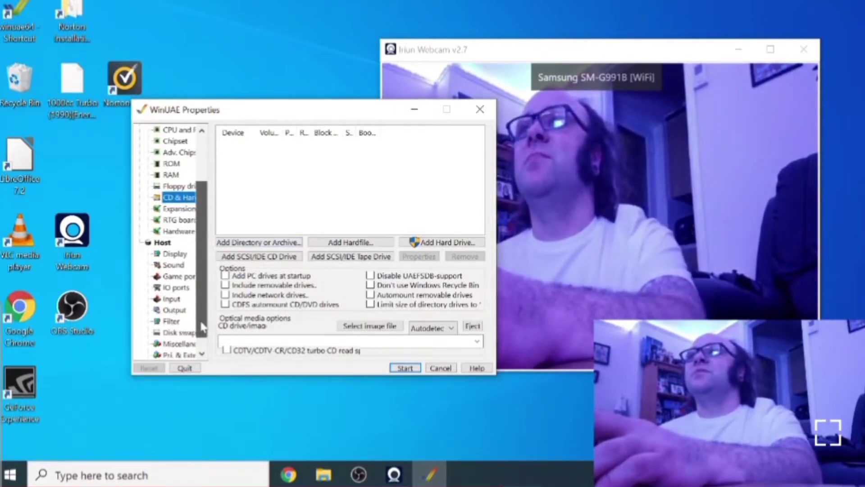
click(182, 254)
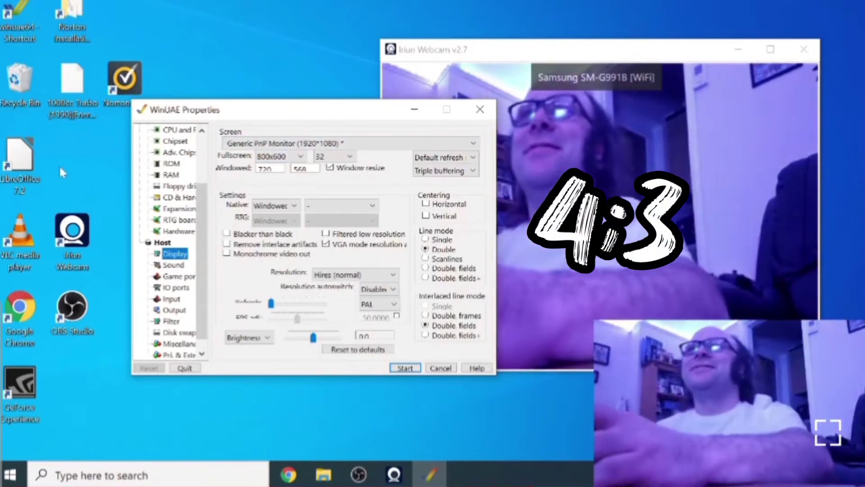
click(301, 158)
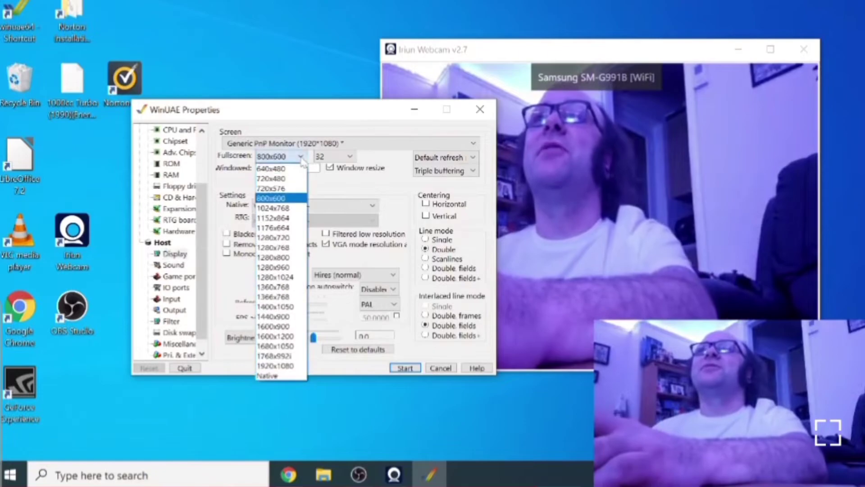
click(297, 278)
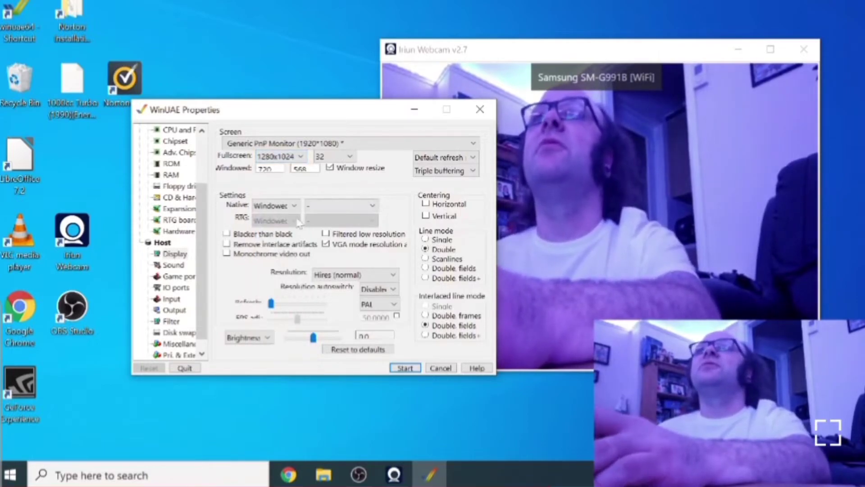
click(295, 208)
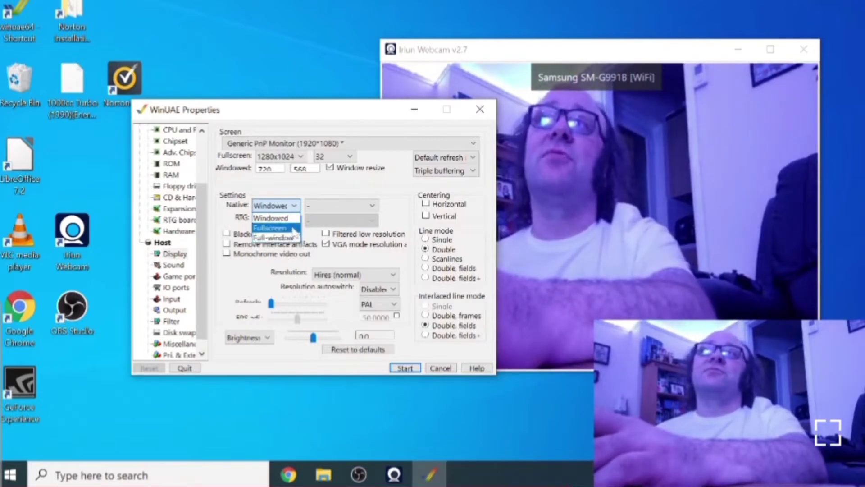
click(288, 228)
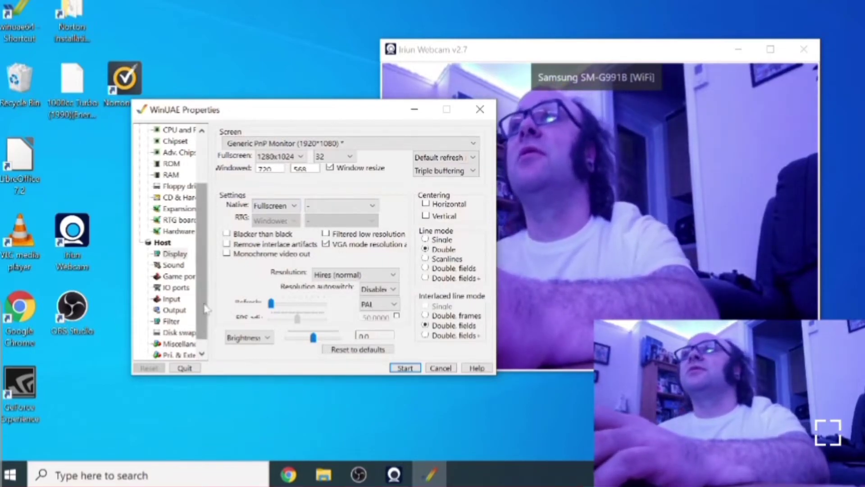
Examine the mouse and joystick assignments in the game port settings and the parallel, serial and MIDI options in the IO port settings.
scroll(197, 269, down, 1)
click(185, 267)
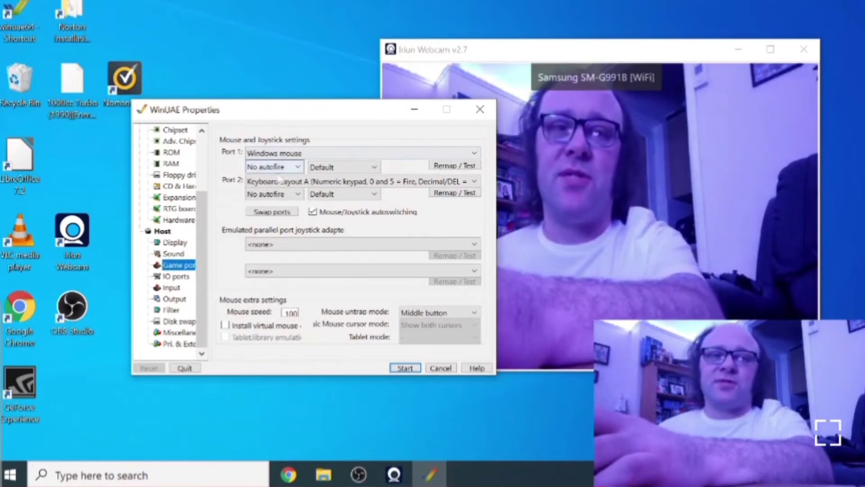
drag(296, 119, 255, 145)
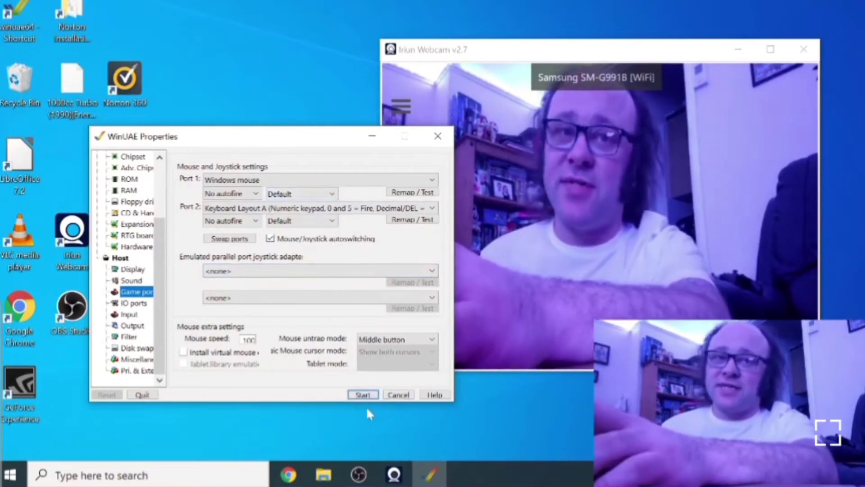
click(134, 303)
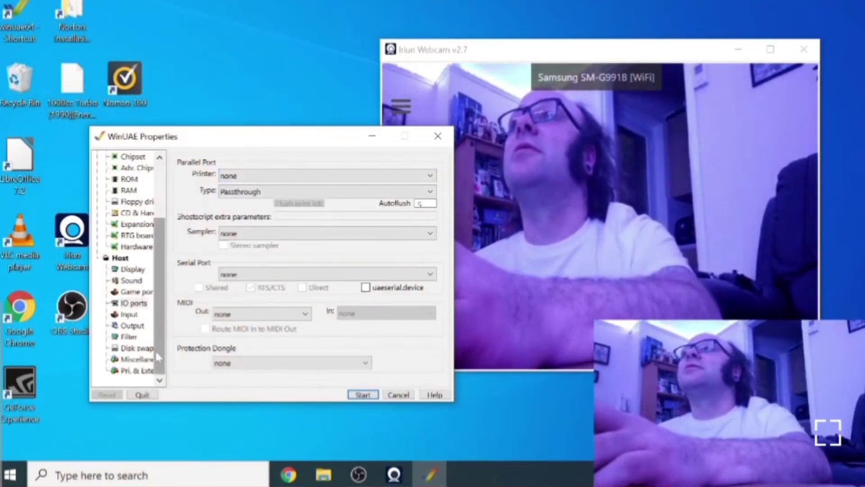
scroll(157, 356, up, 3)
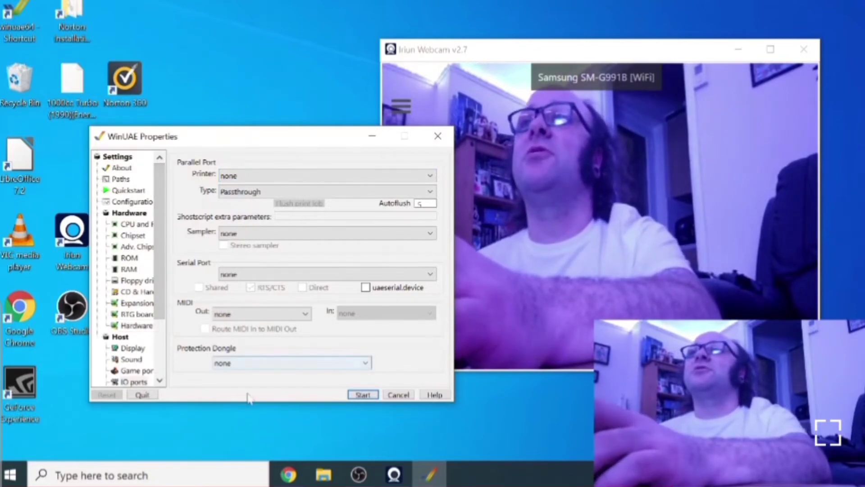